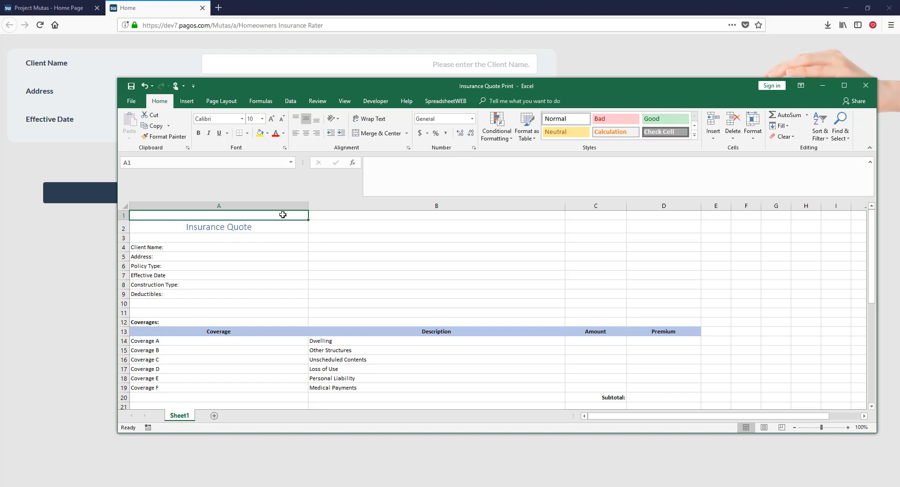
# Step: Leave the quote template, close the running rater page, and open the Homeowners Insurance Rater application in the Designer
pyautogui.click(343, 246)
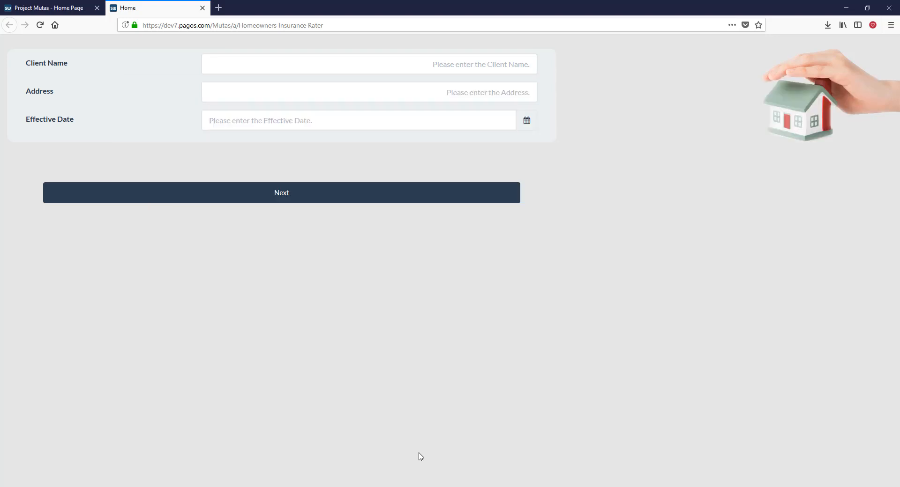
pyautogui.click(413, 453)
pyautogui.middleClick(183, 10)
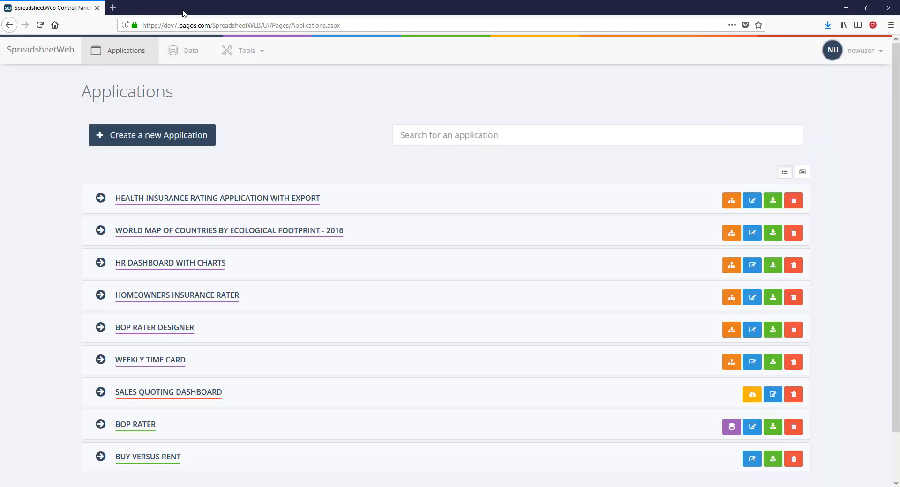
pyautogui.click(731, 298)
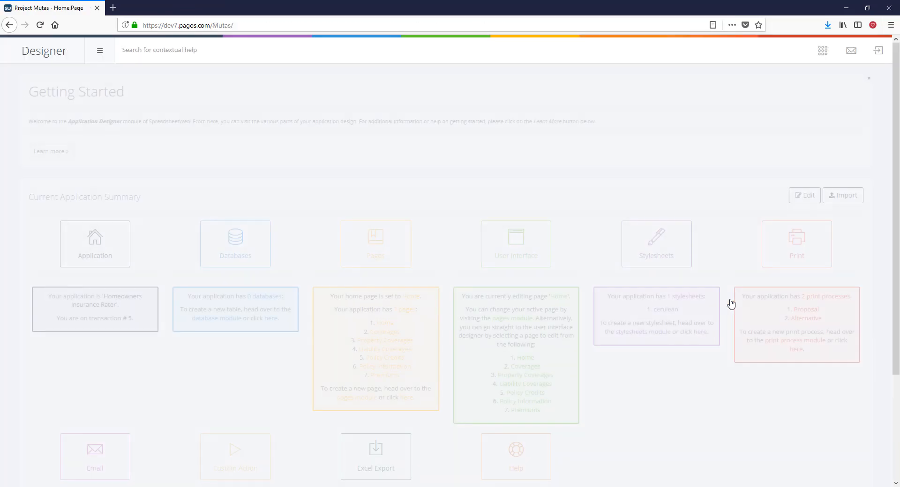
# Step: Add a new Excel export to the application and name it Insurance Quote Excel Export
pyautogui.scroll(-3, 338, 325)
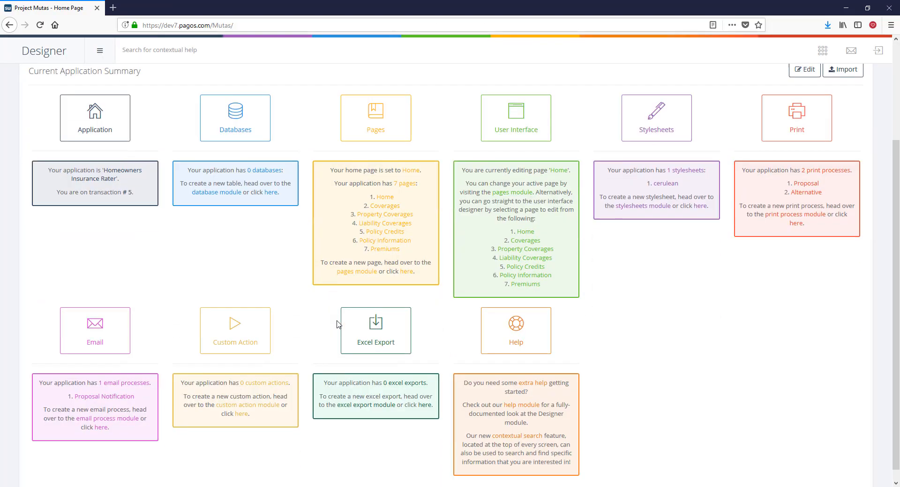
pyautogui.click(374, 325)
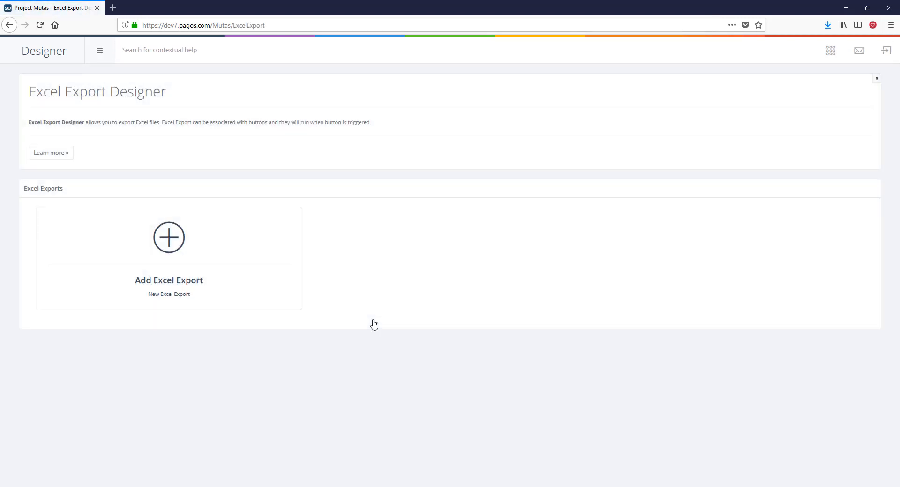
pyautogui.click(178, 239)
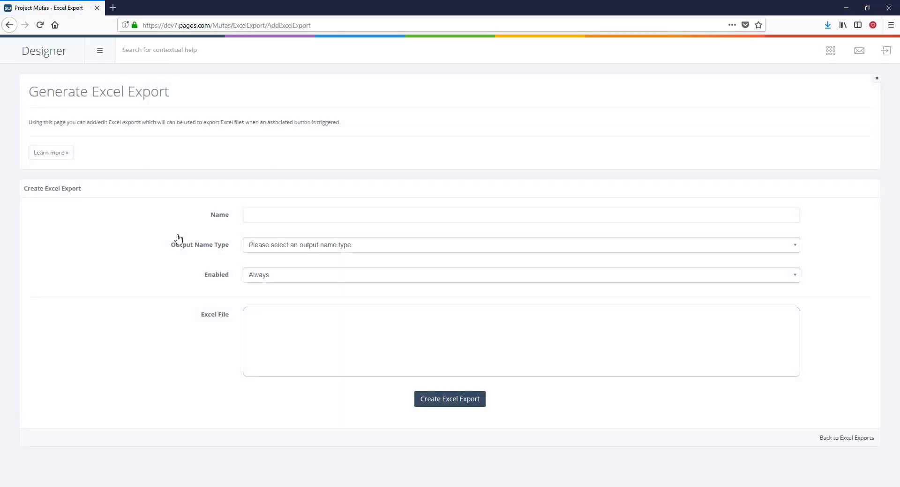
pyautogui.click(277, 219)
pyautogui.write('Insurance ')
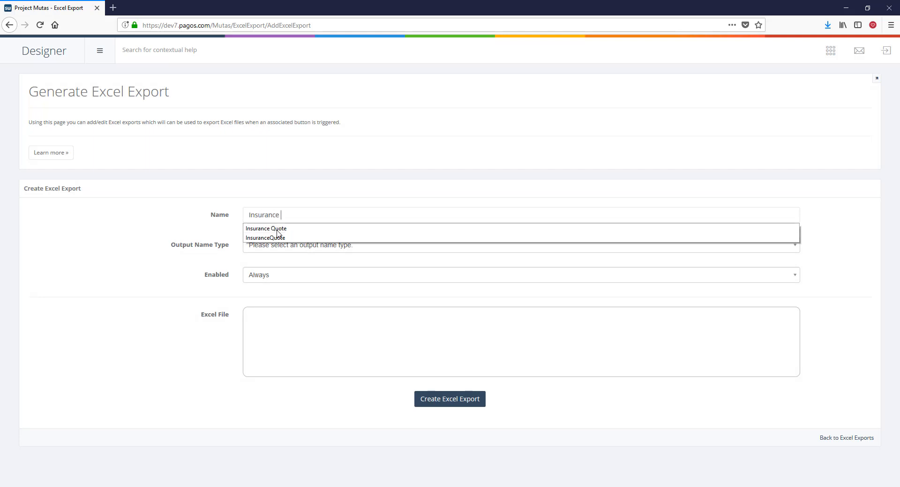
pyautogui.write('Quote Excel Export')
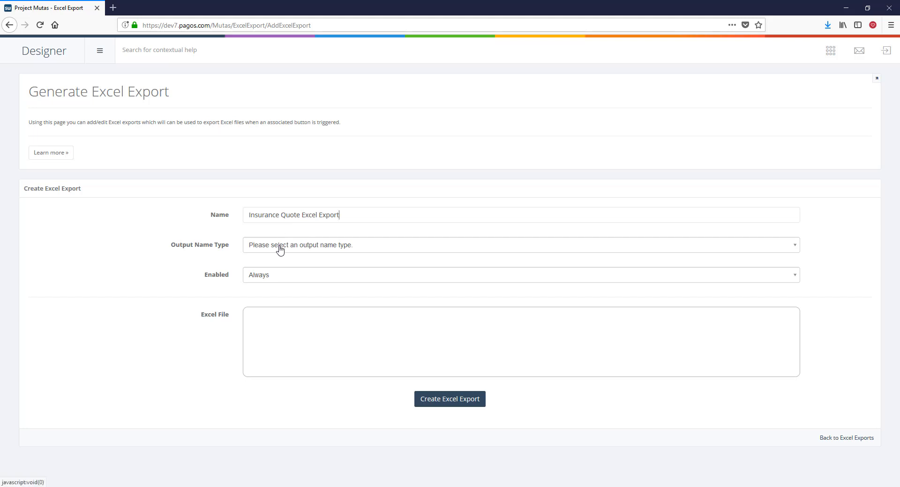
# Step: Try the Static and ByValueOf output name types for the Excel export
pyautogui.click(281, 251)
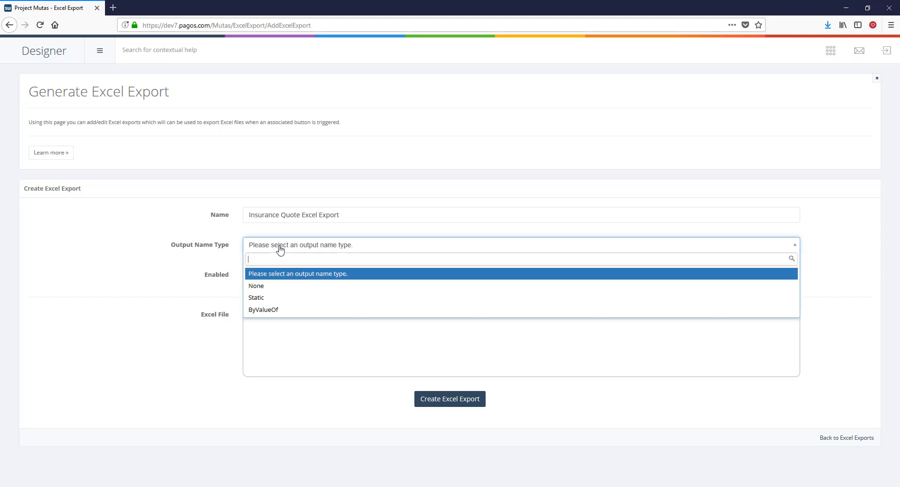
pyautogui.click(271, 299)
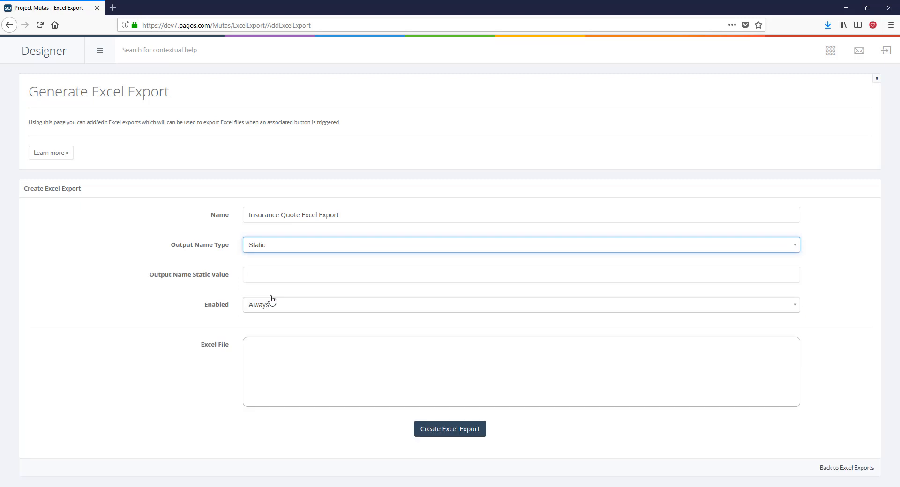
pyautogui.click(277, 250)
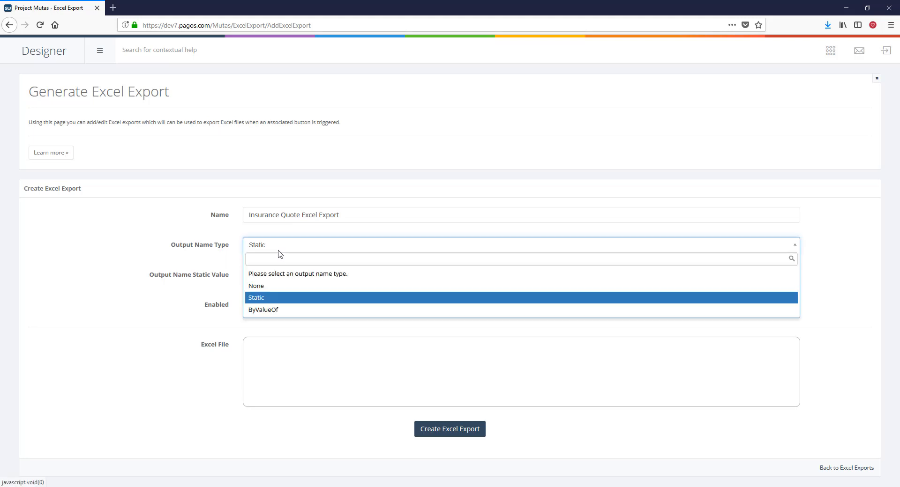
pyautogui.click(280, 311)
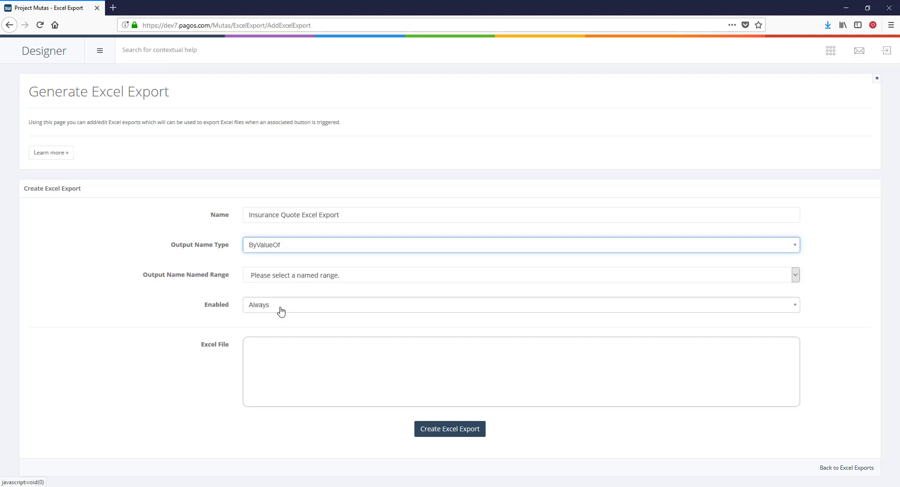
pyautogui.click(289, 277)
pyautogui.click(289, 277)
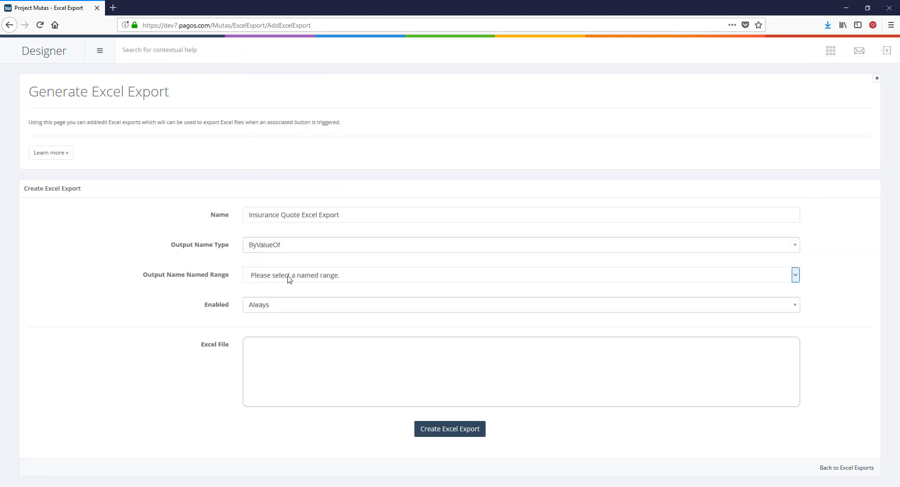
# Step: Set the Excel export's output name type to None
pyautogui.click(287, 247)
pyautogui.click(284, 286)
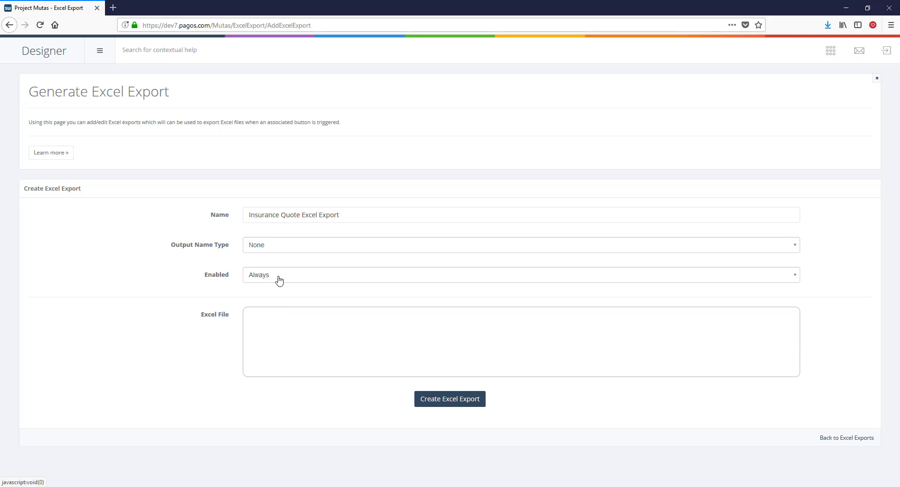
# Step: Try enabling the export By Value Of a named range and return the Enabled option to Always
pyautogui.click(279, 281)
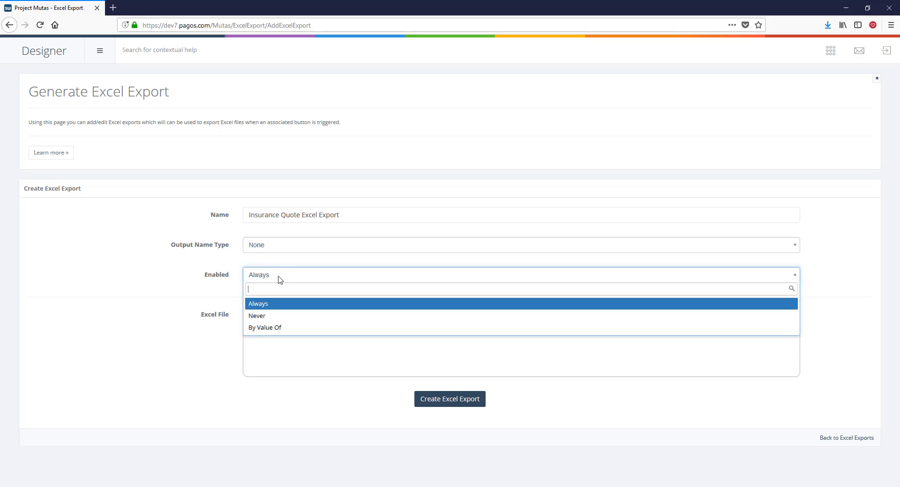
pyautogui.click(282, 328)
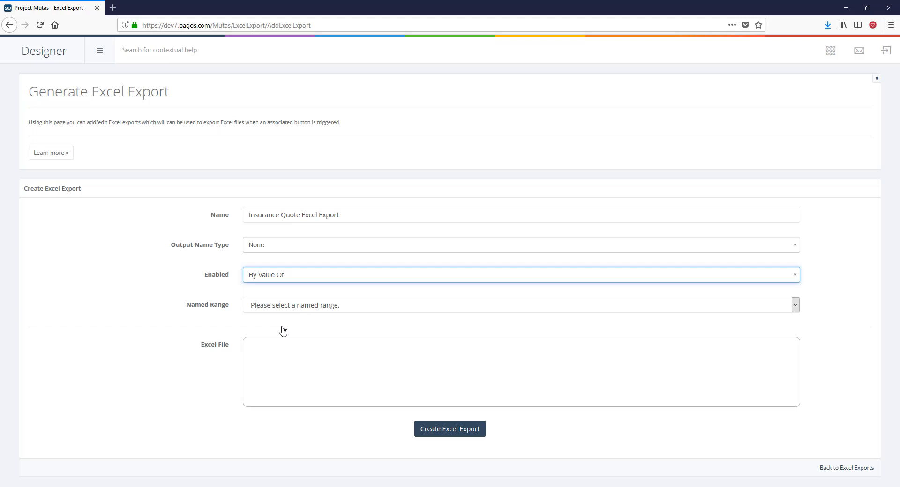
pyautogui.click(290, 310)
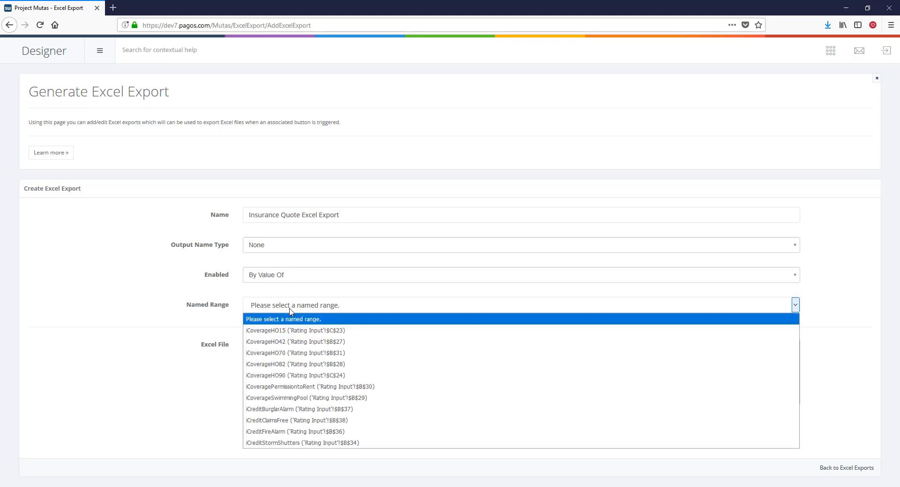
pyautogui.click(291, 312)
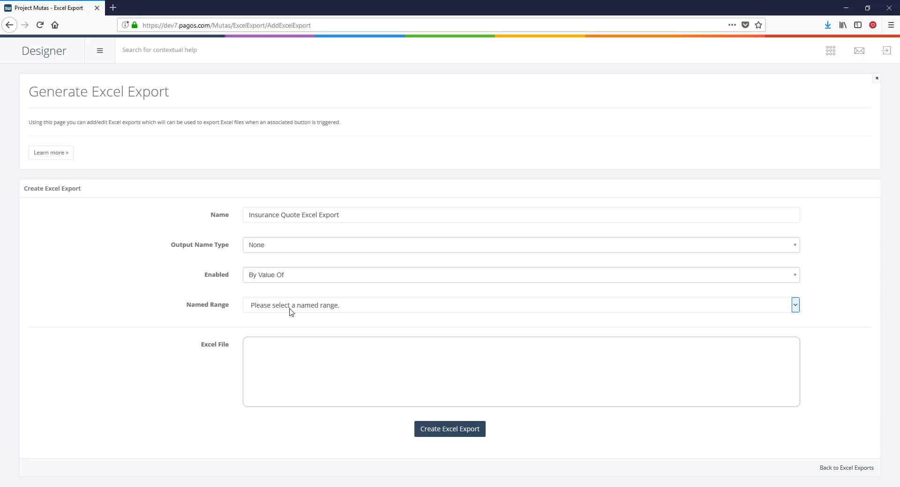
pyautogui.click(293, 276)
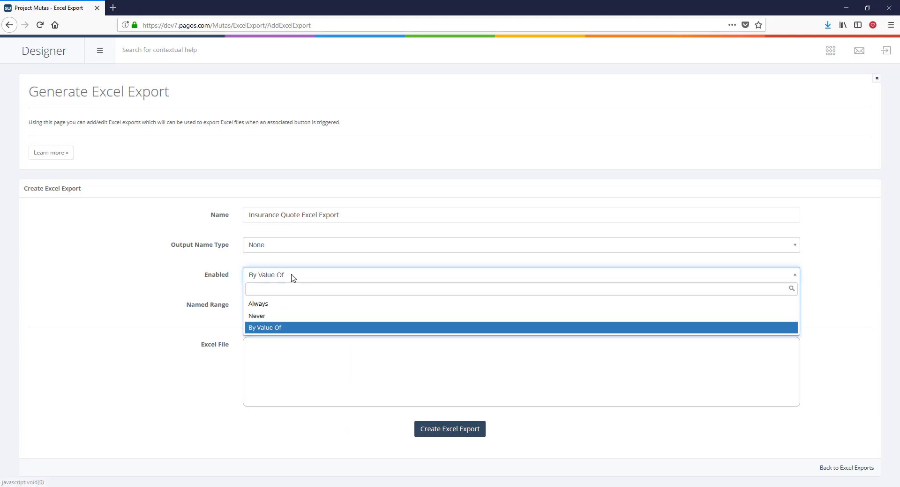
pyautogui.click(291, 304)
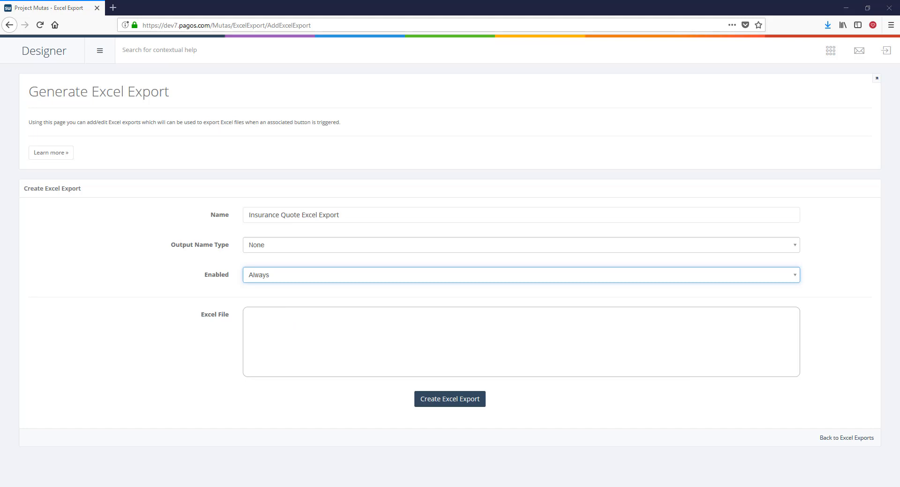
# Step: Attach the Insurance Quote Excel template file and create the Excel export
pyautogui.moveTo(893, 366); pyautogui.dragTo(498, 339)
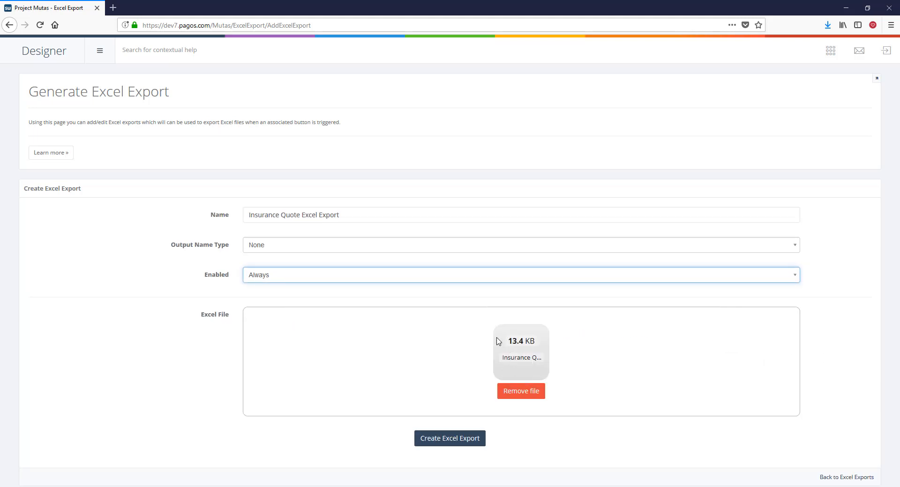
pyautogui.click(465, 439)
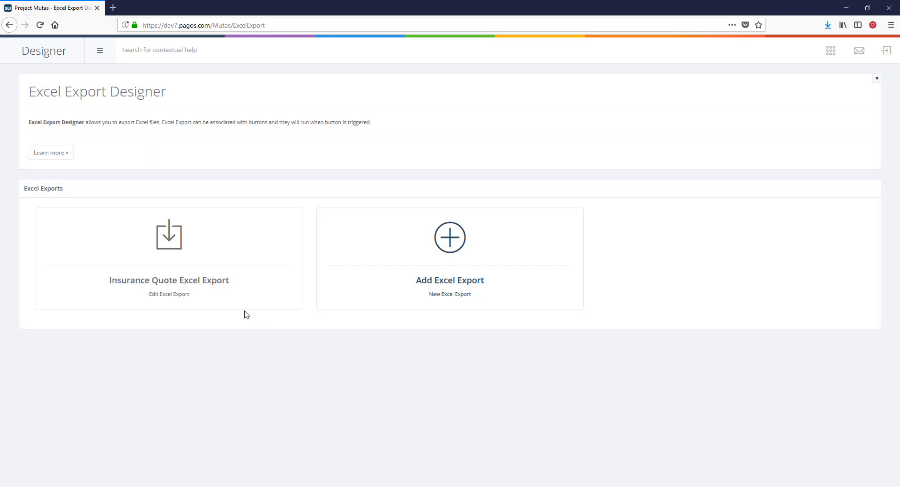
# Step: Review the export range mappings of Insurance Quote Excel Export and save them with all ranges included
pyautogui.moveTo(249, 249)
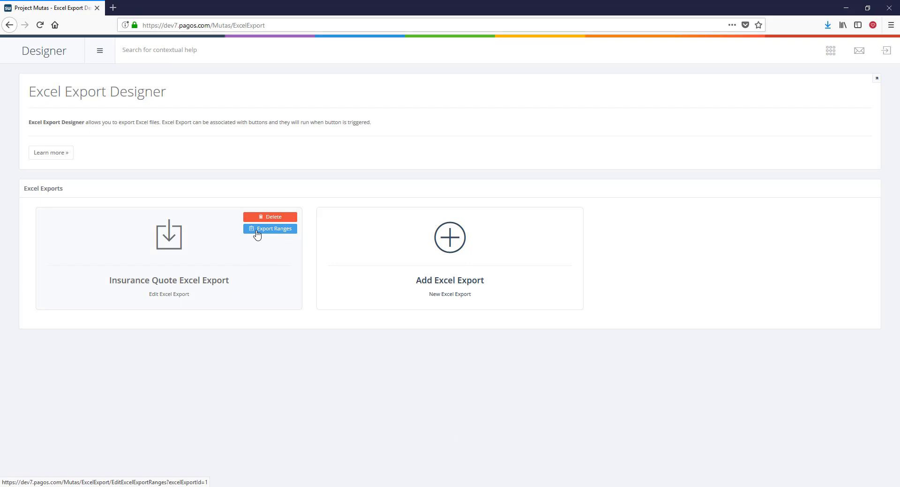
pyautogui.click(256, 230)
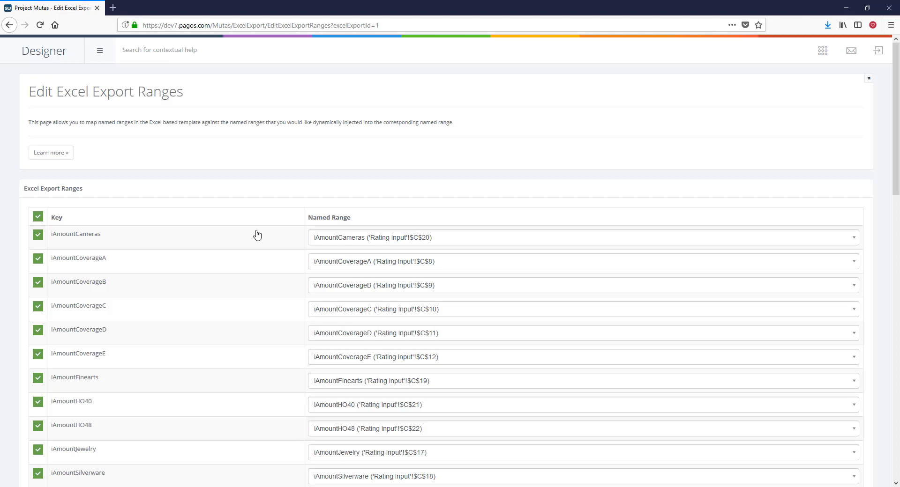
pyautogui.scroll(-10, 257, 234)
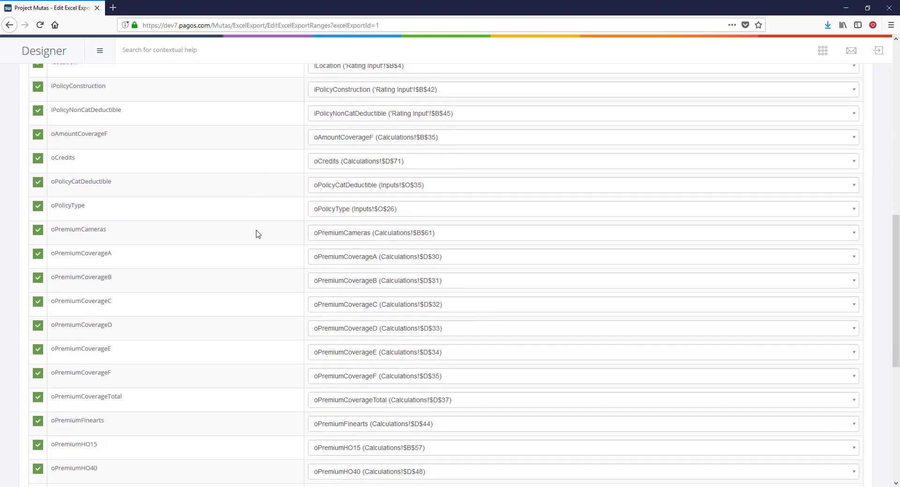
pyautogui.scroll(-7, 257, 235)
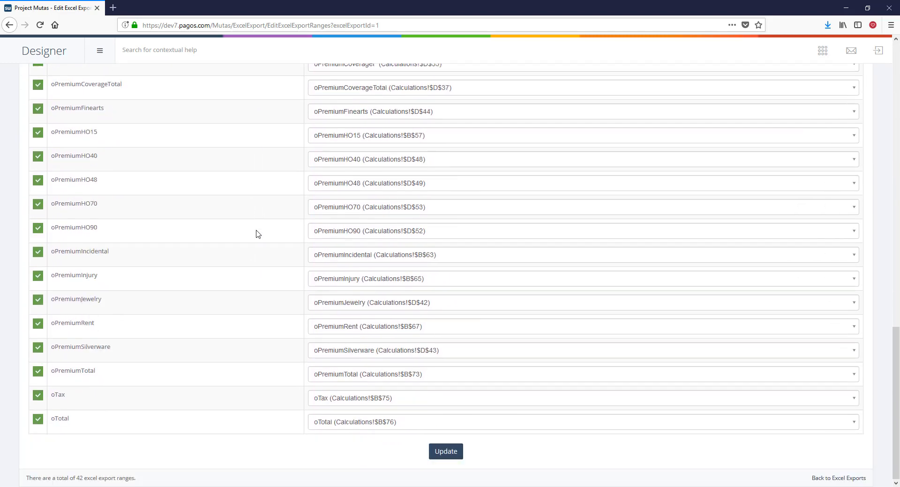
pyautogui.click(445, 452)
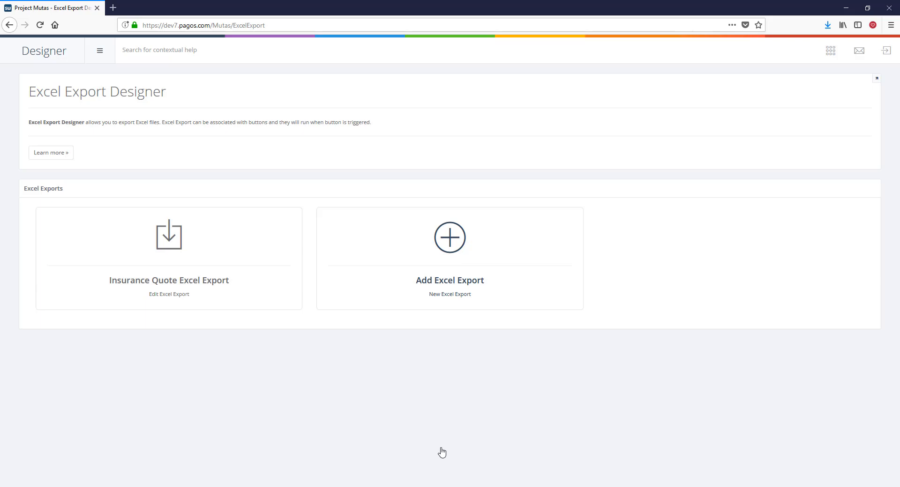
# Step: On the Premiums page, add the ExcelExport (Insurance Quote Excel Export) event to the Export button and submit the change
pyautogui.click(55, 57)
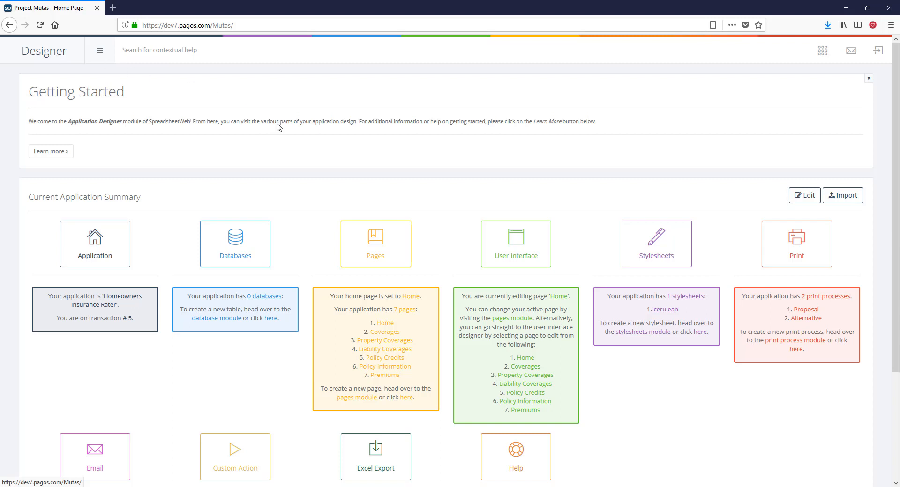
pyautogui.click(538, 415)
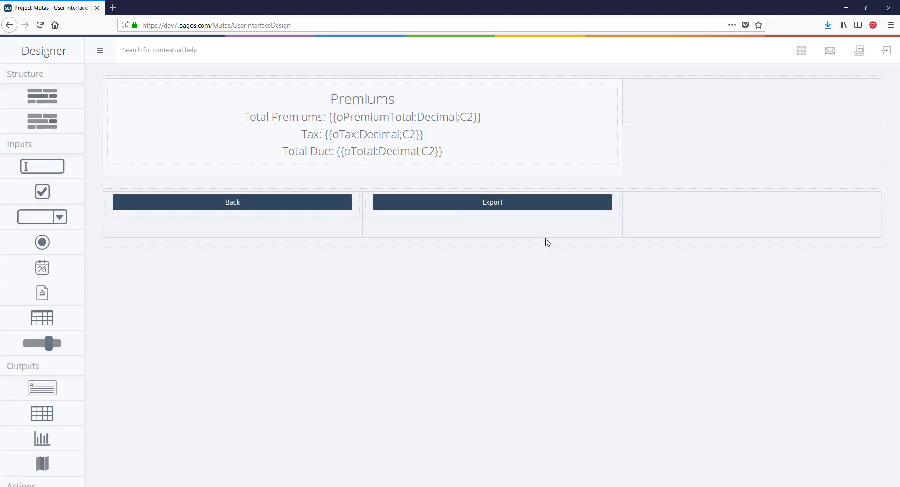
pyautogui.click(545, 203)
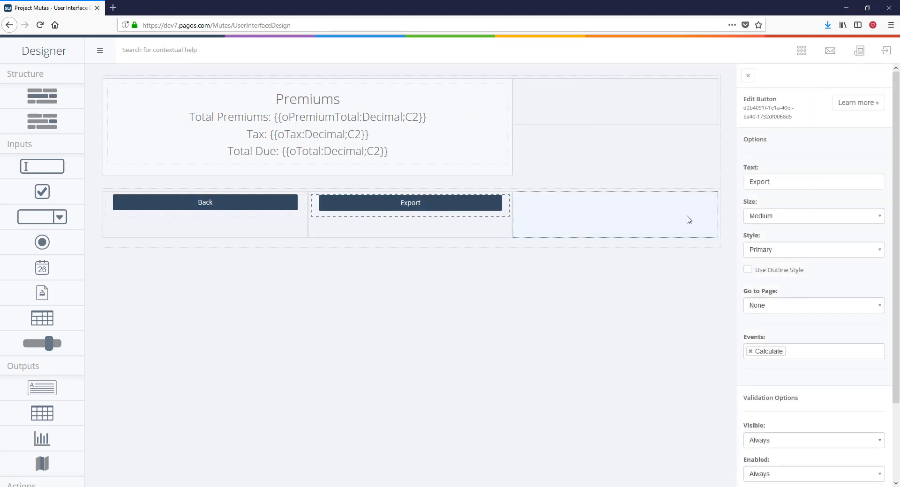
pyautogui.click(805, 349)
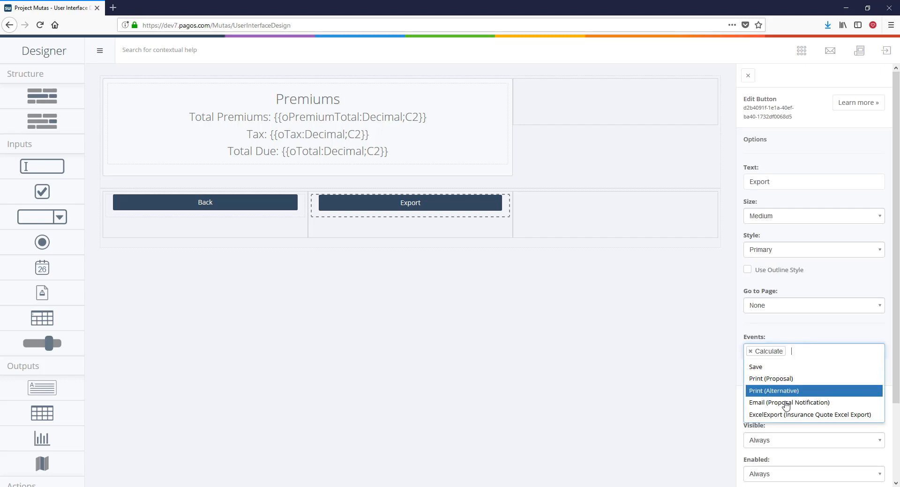
pyautogui.click(815, 420)
pyautogui.scroll(-3, 816, 421)
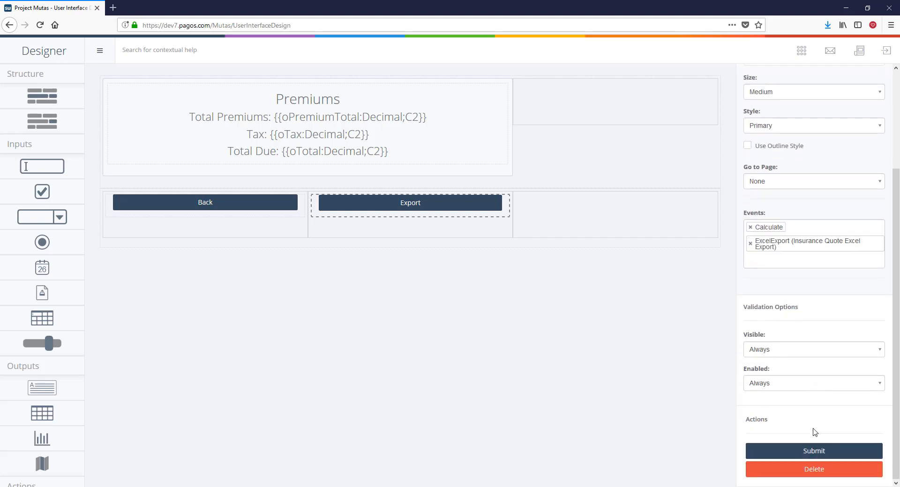
pyautogui.click(814, 452)
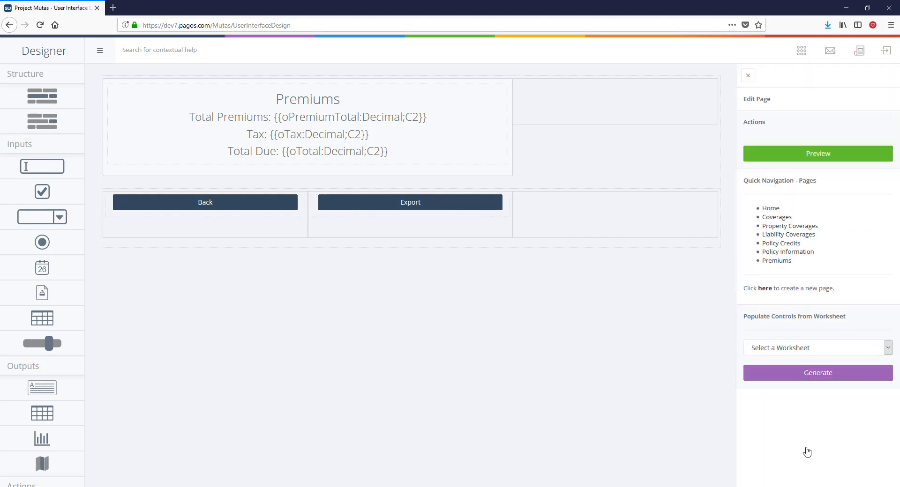
# Step: Preview the application, enter client name ABC Corp, a street address and an effective date, and continue to the coverage amounts
pyautogui.click(790, 158)
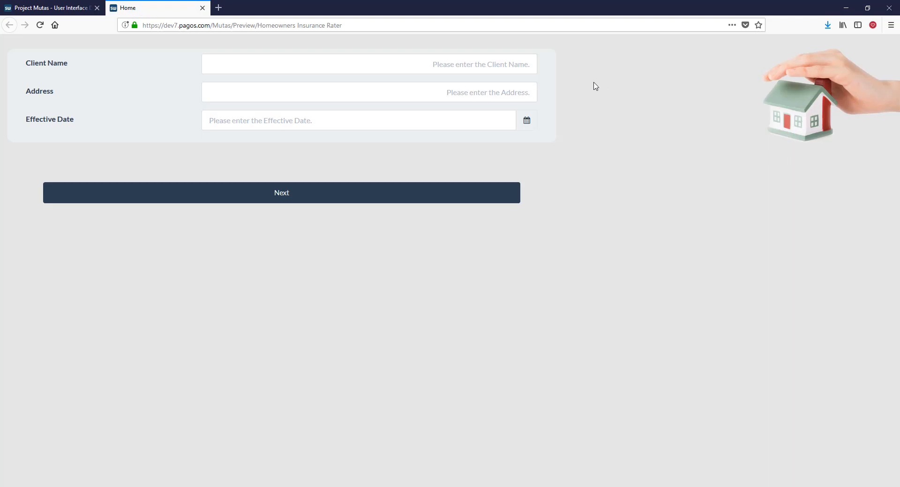
pyautogui.click(525, 63)
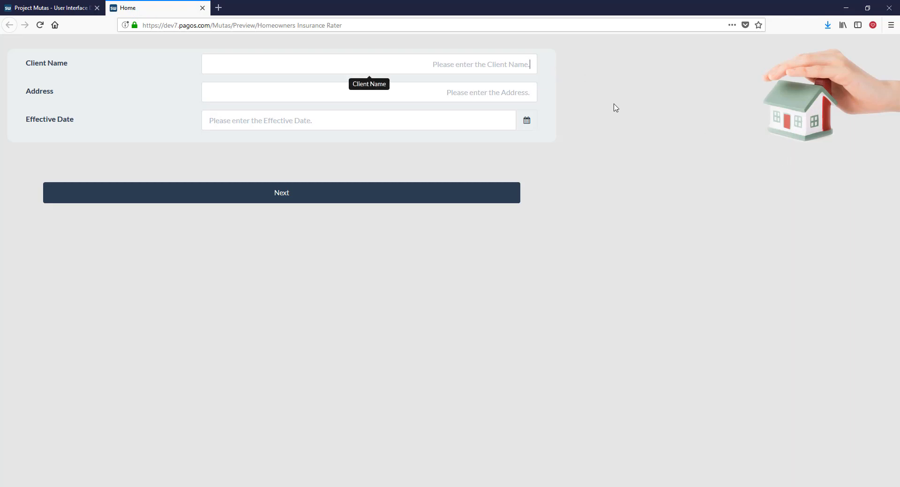
pyautogui.write('ABC Corp')
pyautogui.press('Tab')
pyautogui.write('123 MainSt')
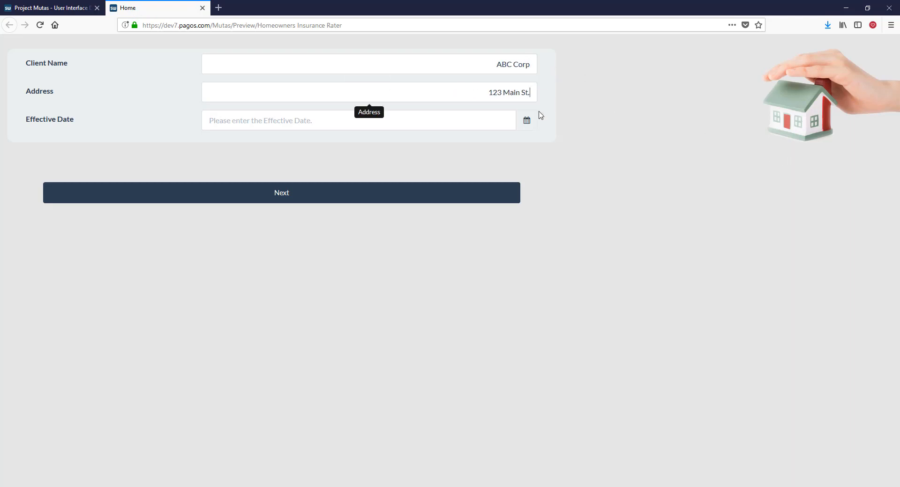
pyautogui.click(526, 120)
pyautogui.click(271, 171)
pyautogui.click(282, 192)
# Step: Set Coverages A through E to $10,000.00 each and continue to the additional property coverages
pyautogui.click(415, 109)
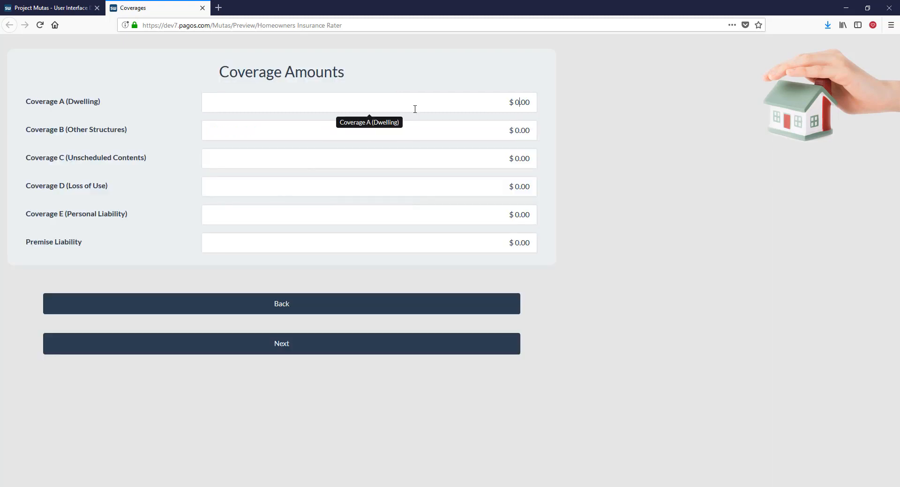
pyautogui.write('10000')
pyautogui.click(434, 132)
pyautogui.write('$ 10,000.00')
pyautogui.click(444, 158)
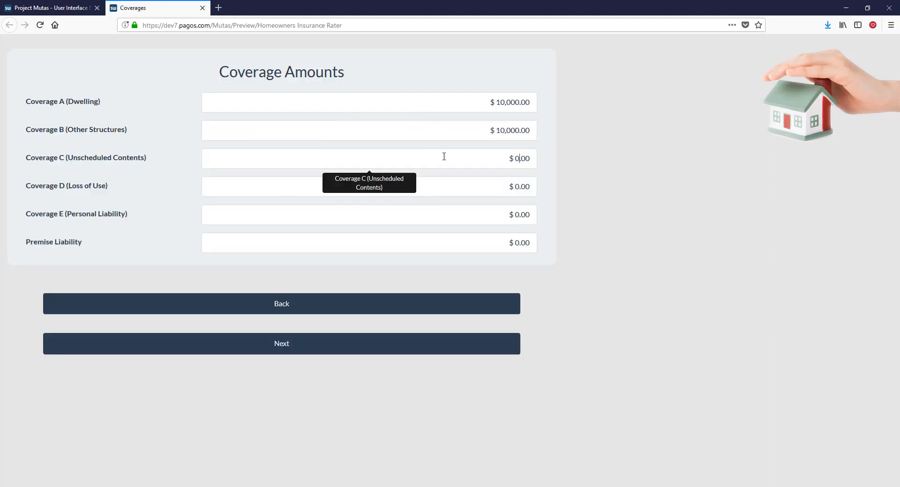
pyautogui.hotkey('ctrl', 'v')
pyautogui.click(443, 187)
pyautogui.hotkey('ctrl', 'v')
pyautogui.click(443, 219)
pyautogui.write('$ 10,000.00')
pyautogui.click(429, 345)
# Step: Set all six additional property coverage amounts to $10,000.00, enable Special Personal Property (HO-15), and continue to the liability coverages
pyautogui.click(472, 106)
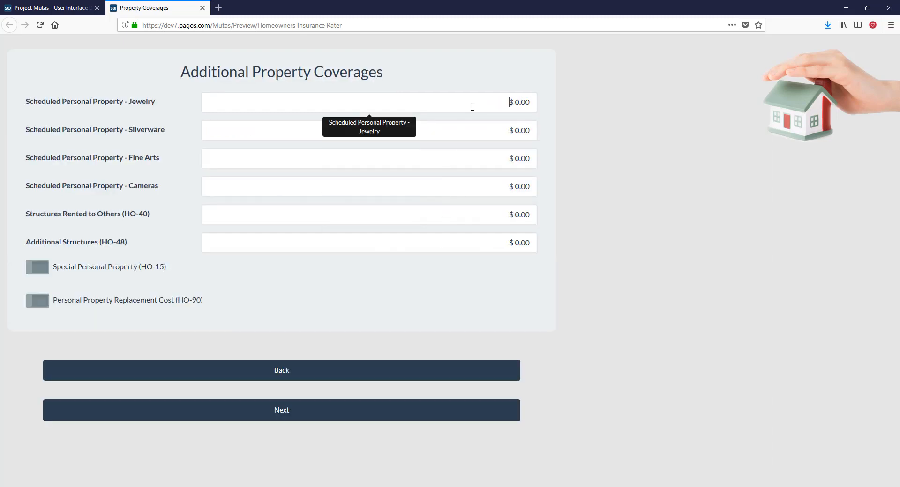
pyautogui.hotkey('ctrl', 'v')
pyautogui.click(472, 131)
pyautogui.hotkey('ctrl', 'v')
pyautogui.click(471, 161)
pyautogui.write('$ 10,000.00')
pyautogui.click(470, 187)
pyautogui.click(37, 267)
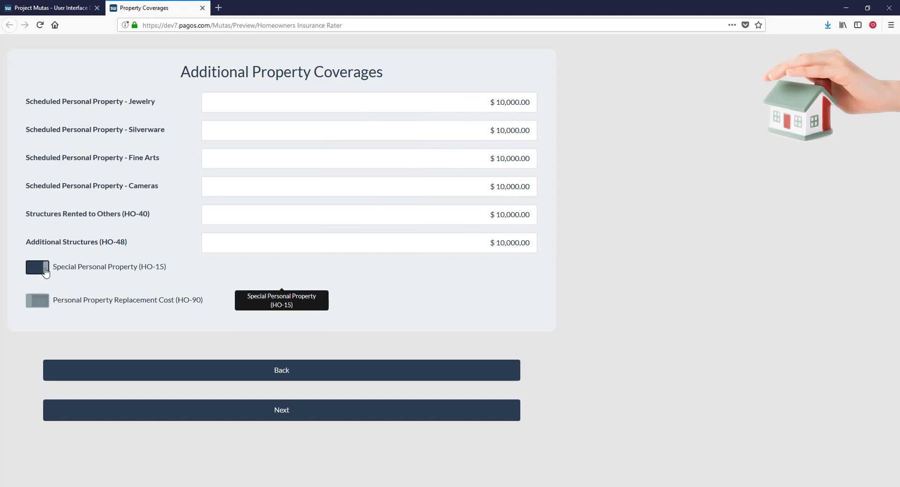
pyautogui.click(287, 415)
# Step: Enable Permitted Incidental Occupancies (HO-42) and Permission to Rent, and continue to the policy credits
pyautogui.click(39, 98)
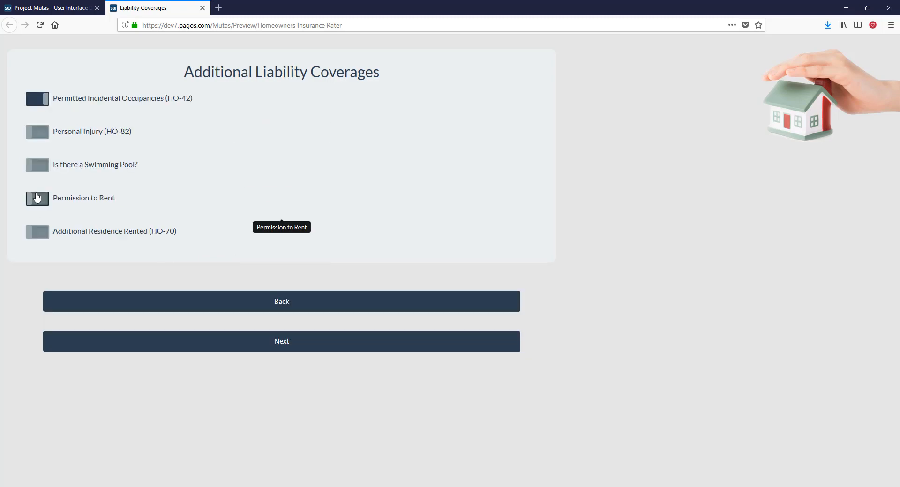
pyautogui.click(37, 198)
pyautogui.click(288, 342)
# Step: Enable the Storm Shutters credit with the Rolling/Accordian type and continue to the policy information
pyautogui.click(39, 99)
pyautogui.click(47, 168)
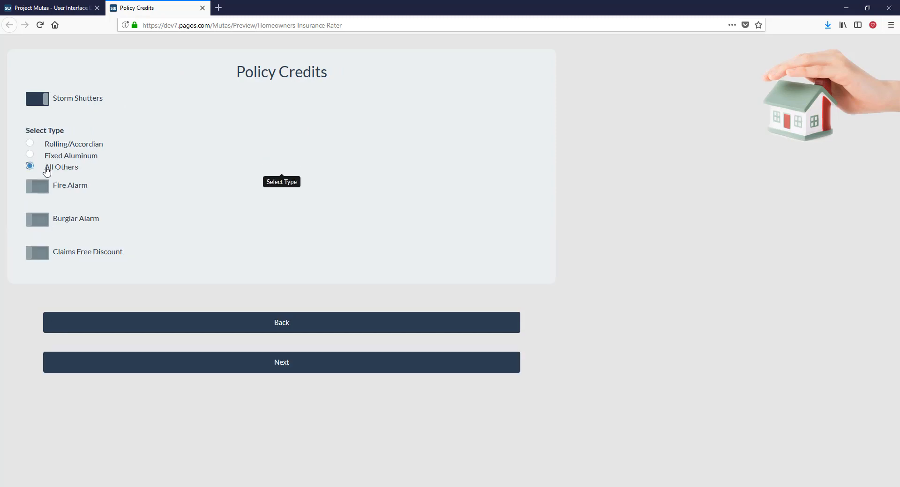
pyautogui.click(33, 145)
pyautogui.click(322, 363)
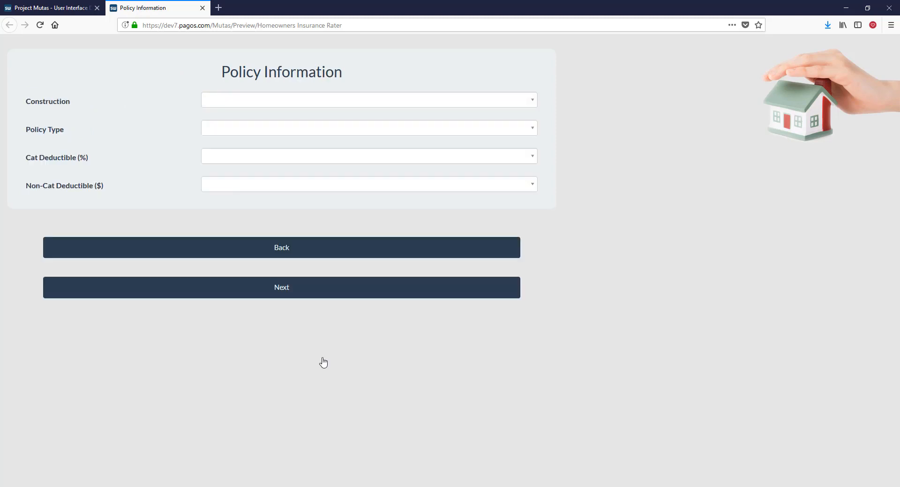
# Step: Set Construction to Fire Resistive, Policy Type to HO2, Cat Deductible to 2 and Non-Cat Deductible to 250, and continue to the premiums
pyautogui.click(359, 100)
pyautogui.click(359, 149)
pyautogui.click(359, 127)
pyautogui.click(352, 176)
pyautogui.click(347, 156)
pyautogui.click(334, 204)
pyautogui.click(333, 184)
pyautogui.click(330, 233)
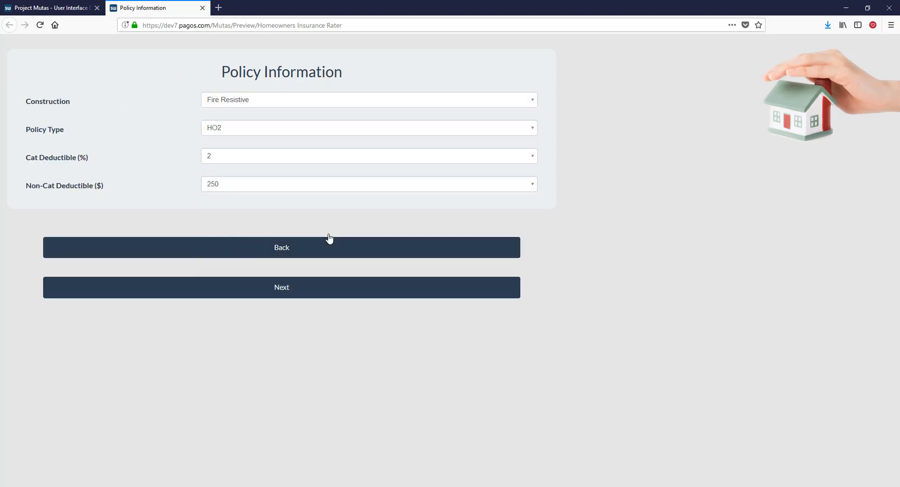
pyautogui.click(322, 289)
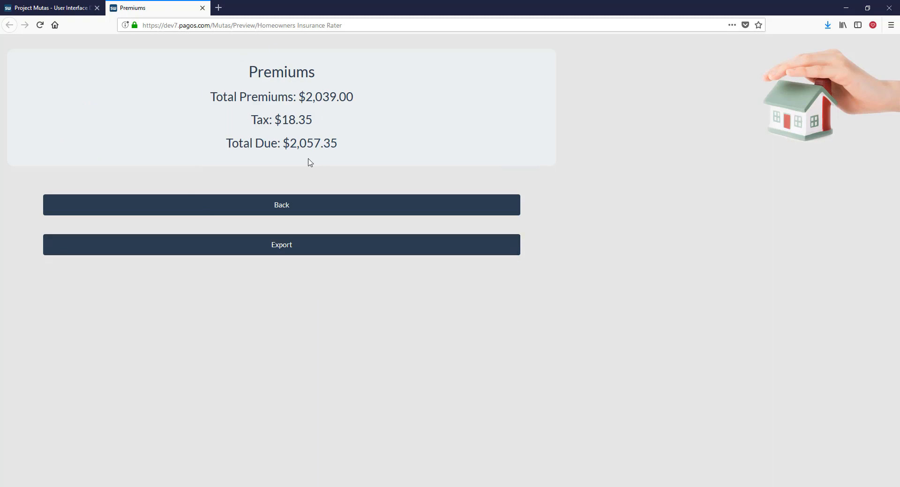
# Step: Export the insurance quote, open the resulting workbook in Microsoft Excel, and enable editing
pyautogui.click(344, 255)
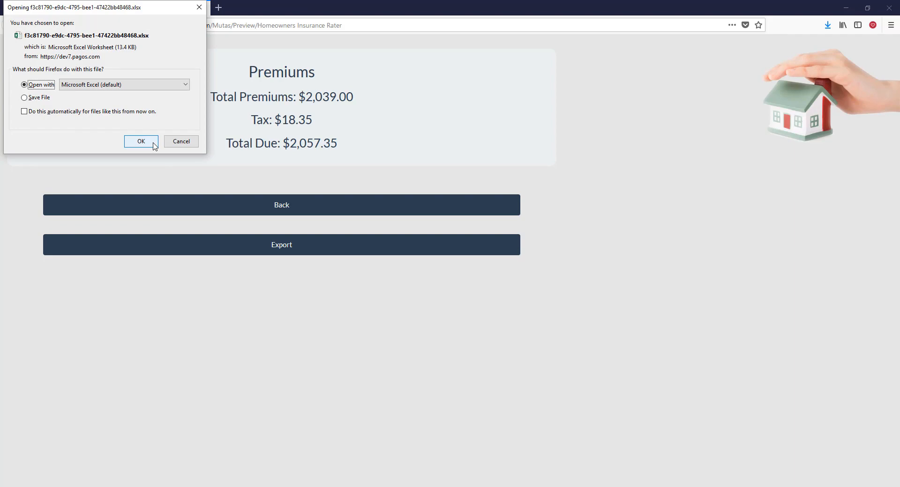
pyautogui.click(141, 141)
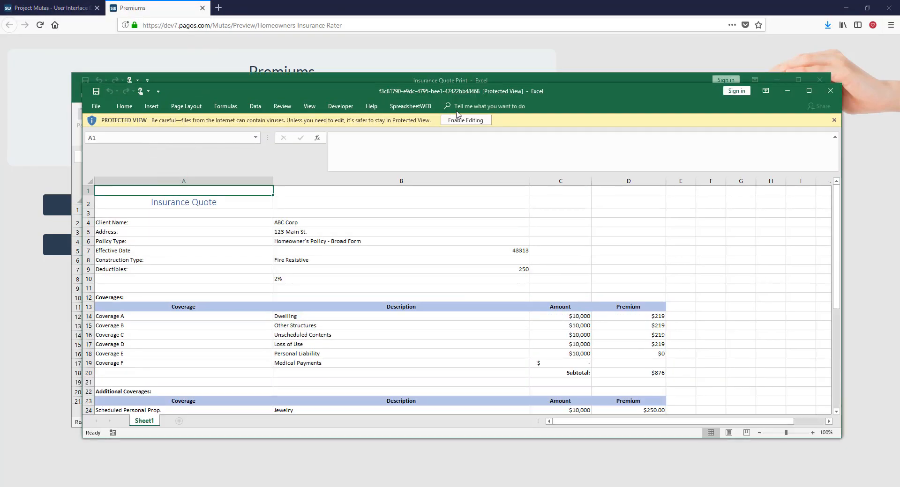
pyautogui.click(466, 120)
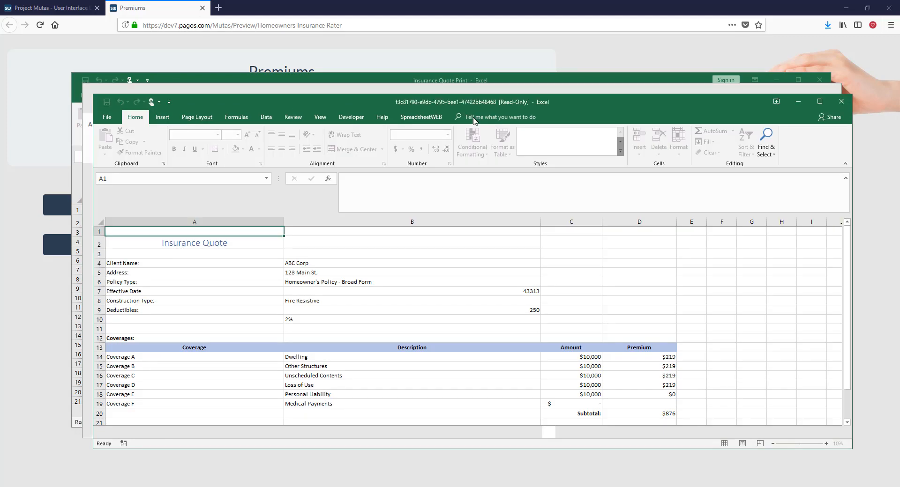
# Step: Examine the exported Insurance Quote sheet from the client details through the additional coverages to the final total
pyautogui.click(386, 245)
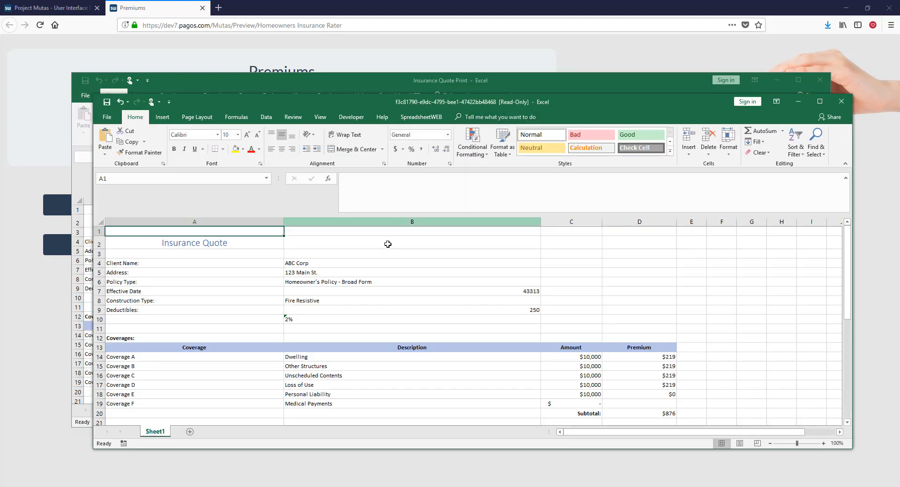
pyautogui.click(382, 260)
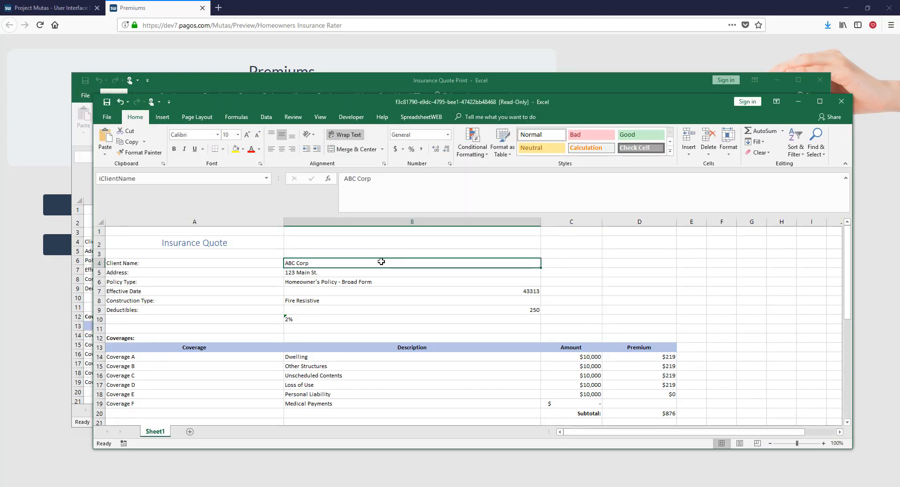
pyautogui.scroll(-7, 421, 295)
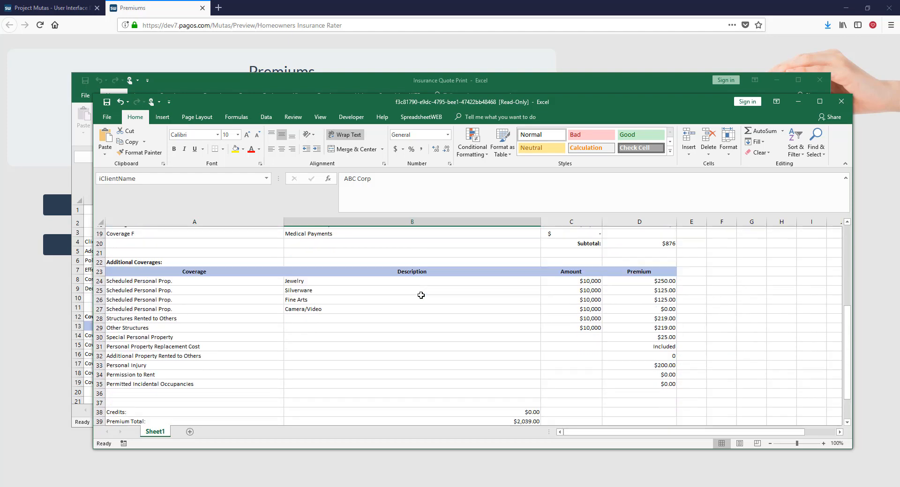
pyautogui.scroll(-1, 421, 295)
pyautogui.click(440, 378)
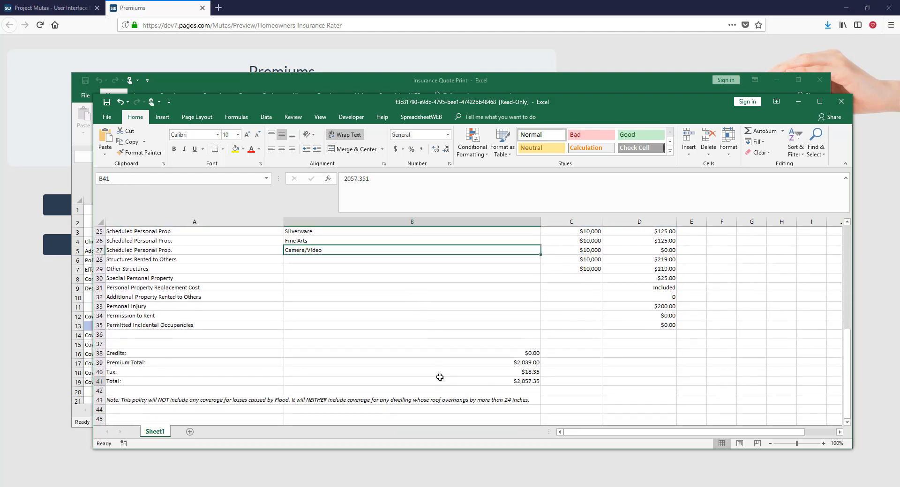